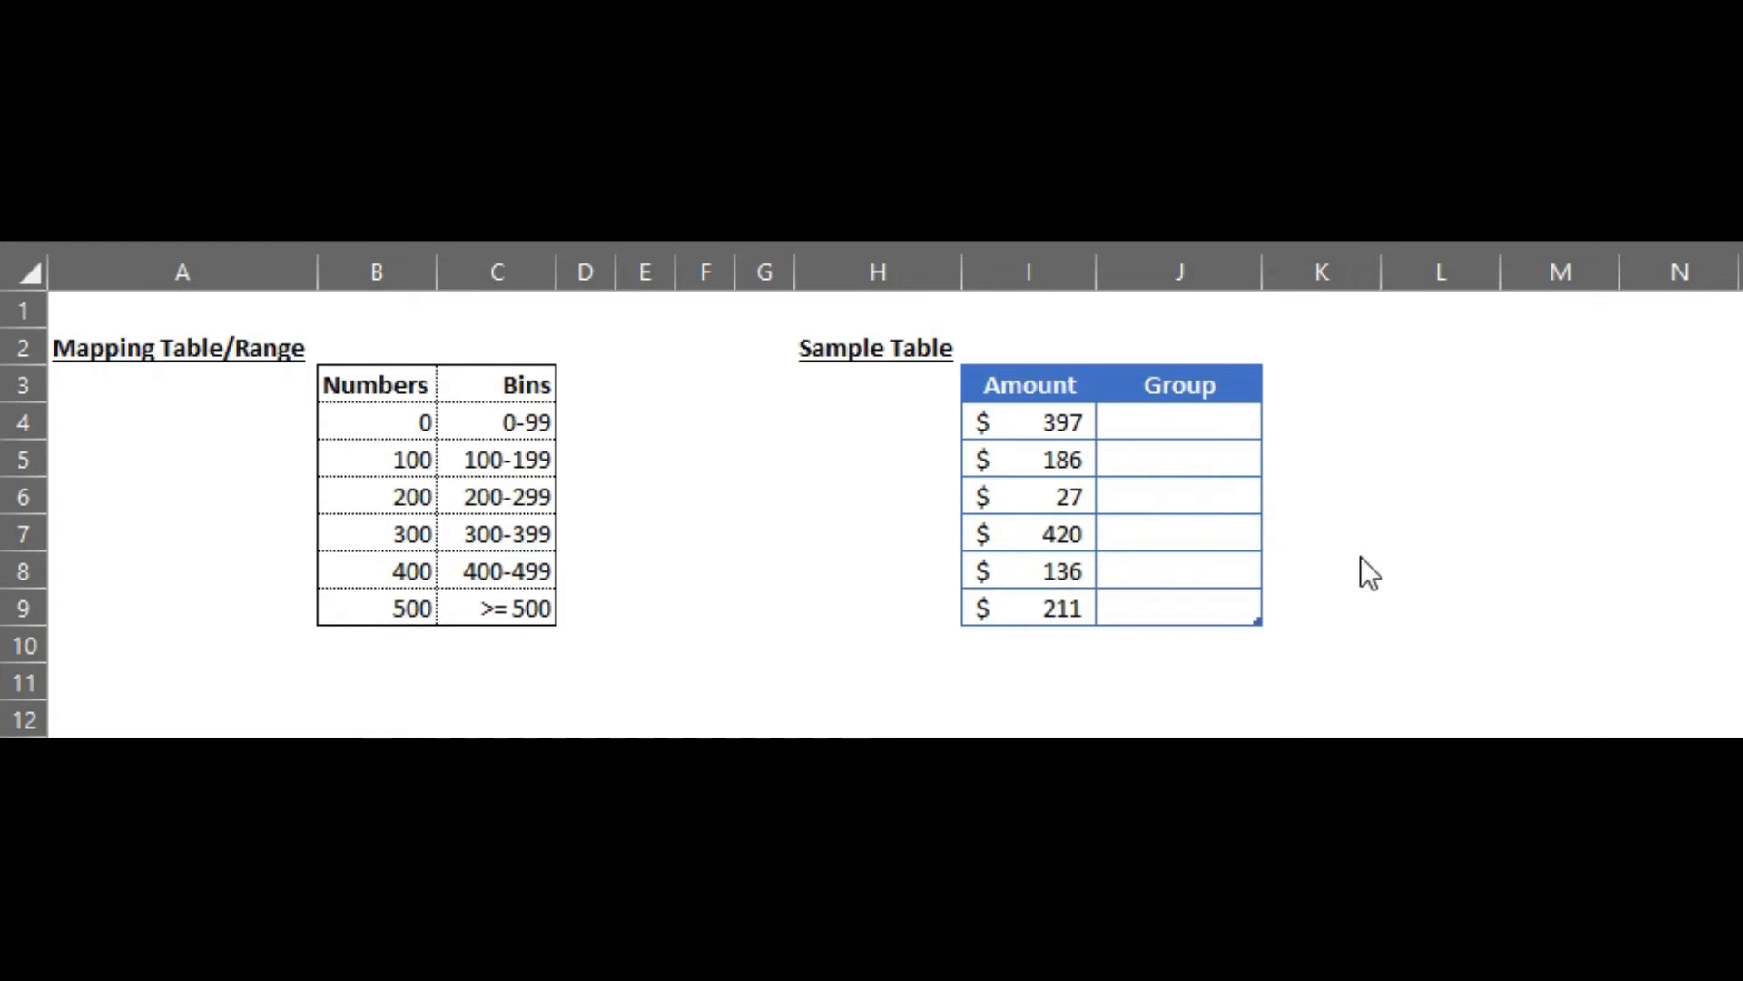
left_click(1189, 426)
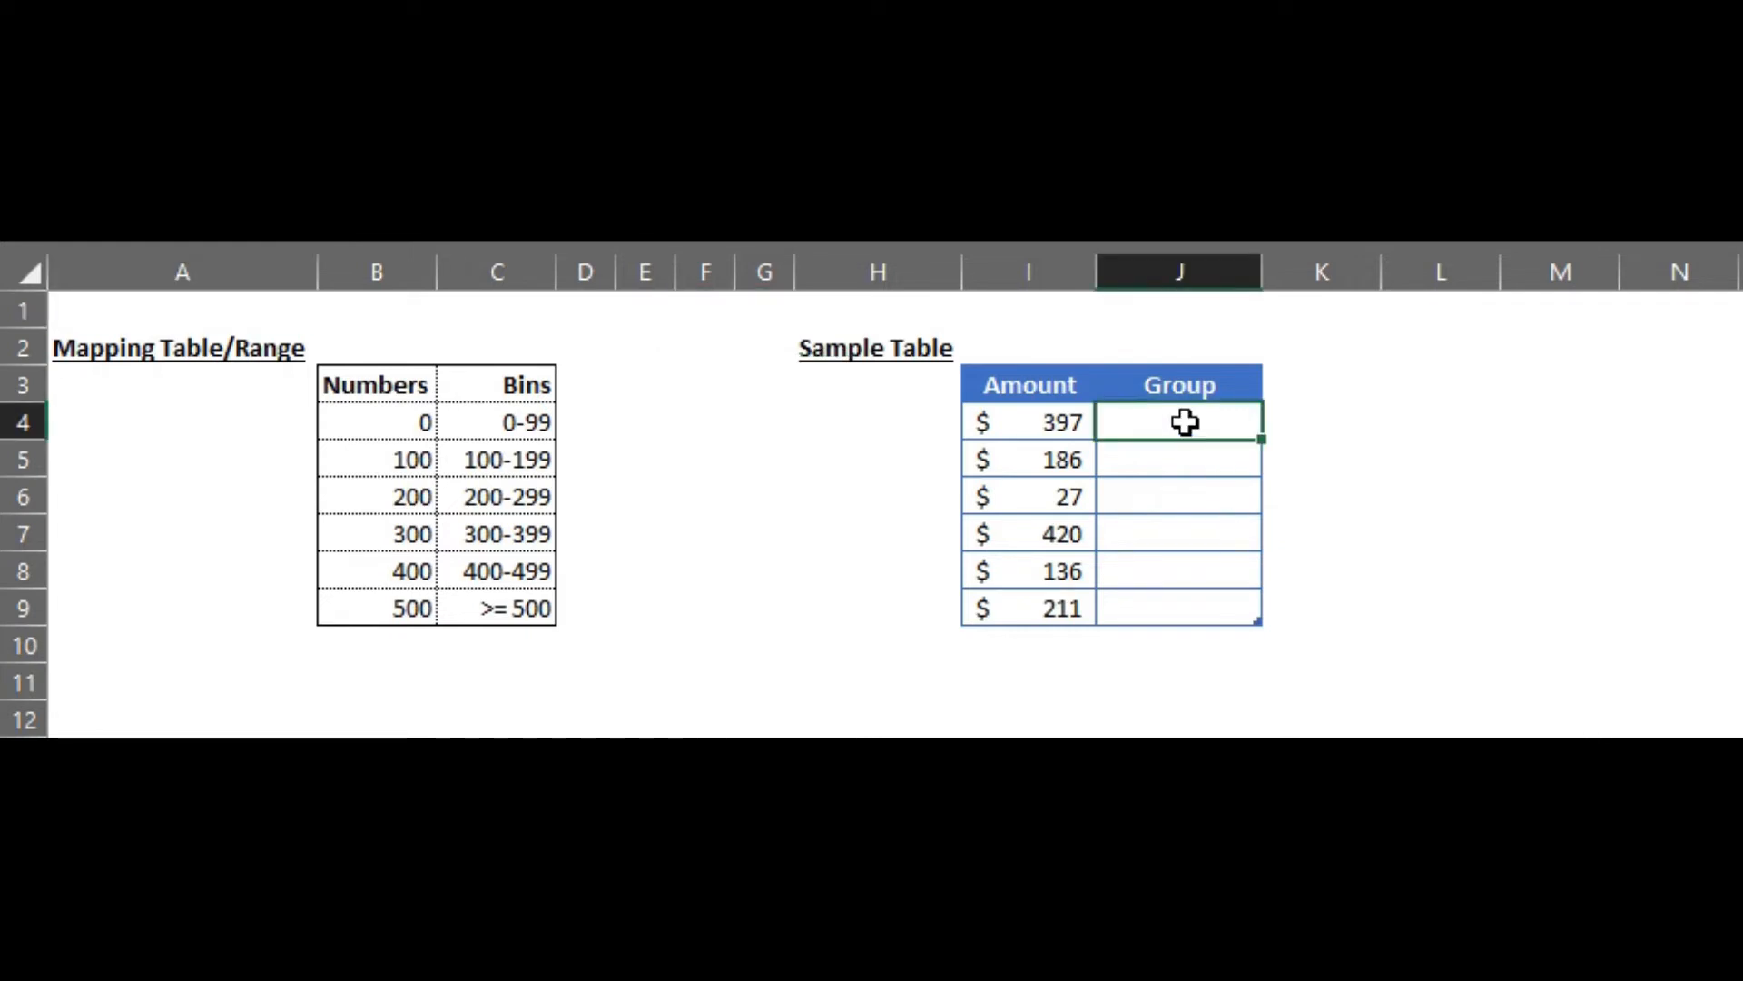
type("=")
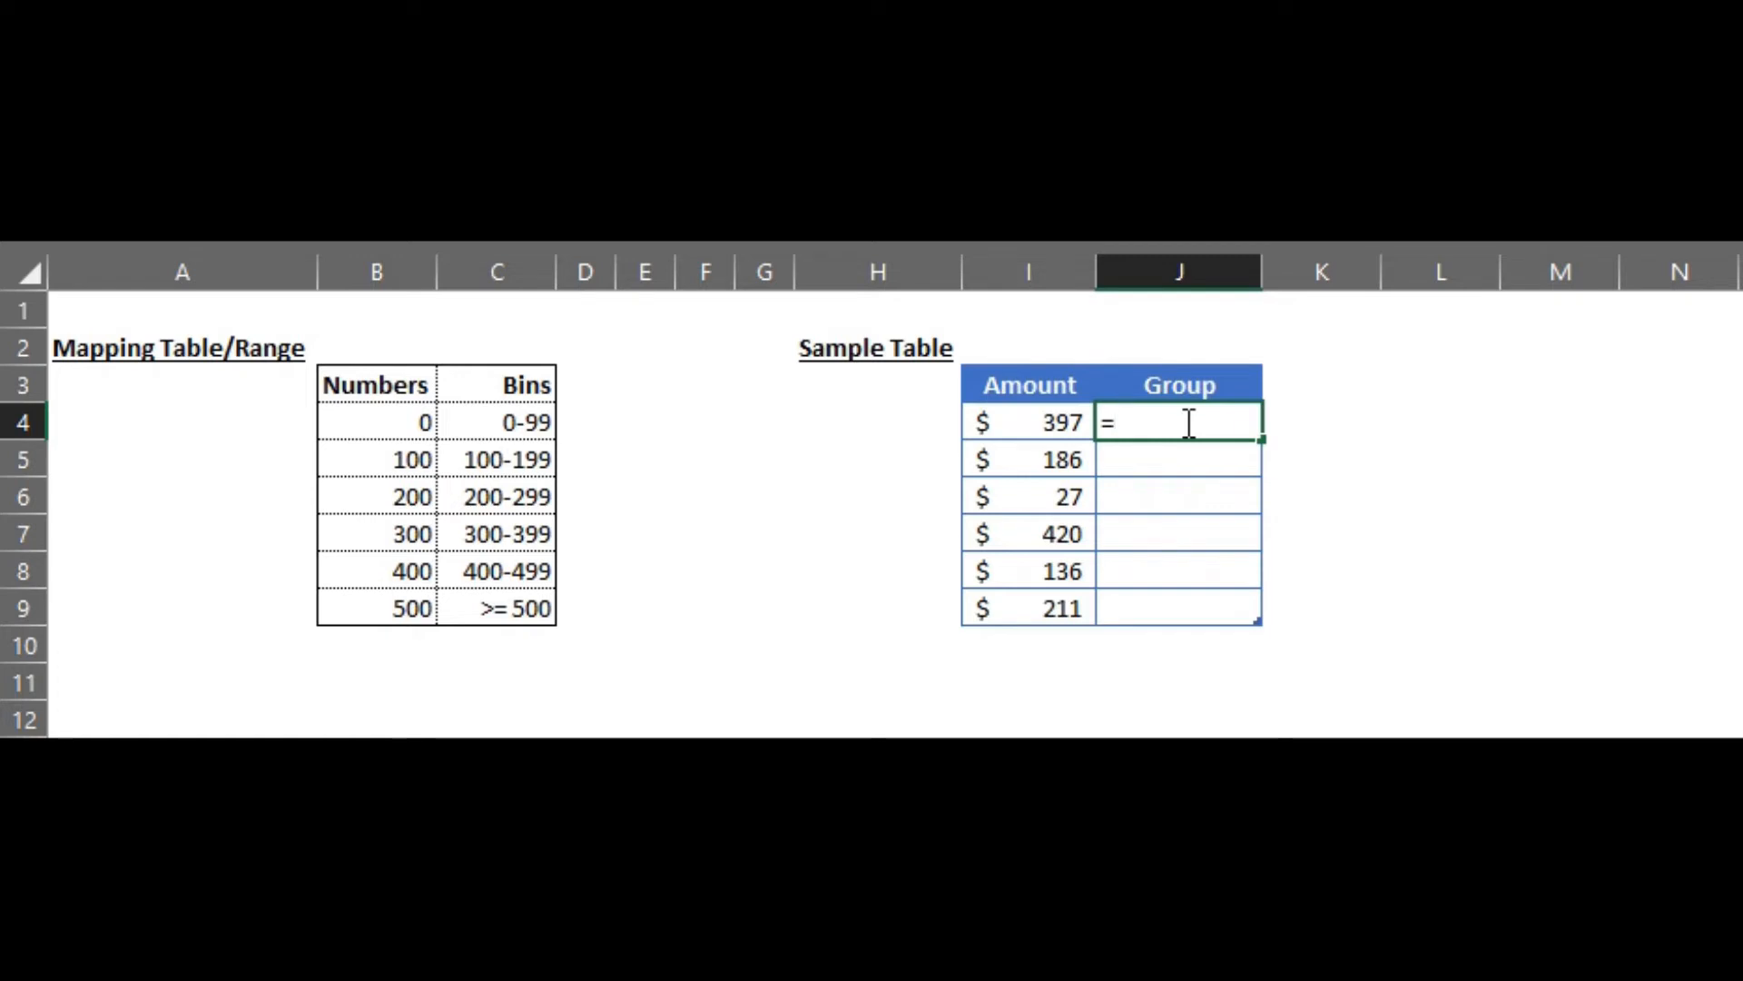
type("vlo")
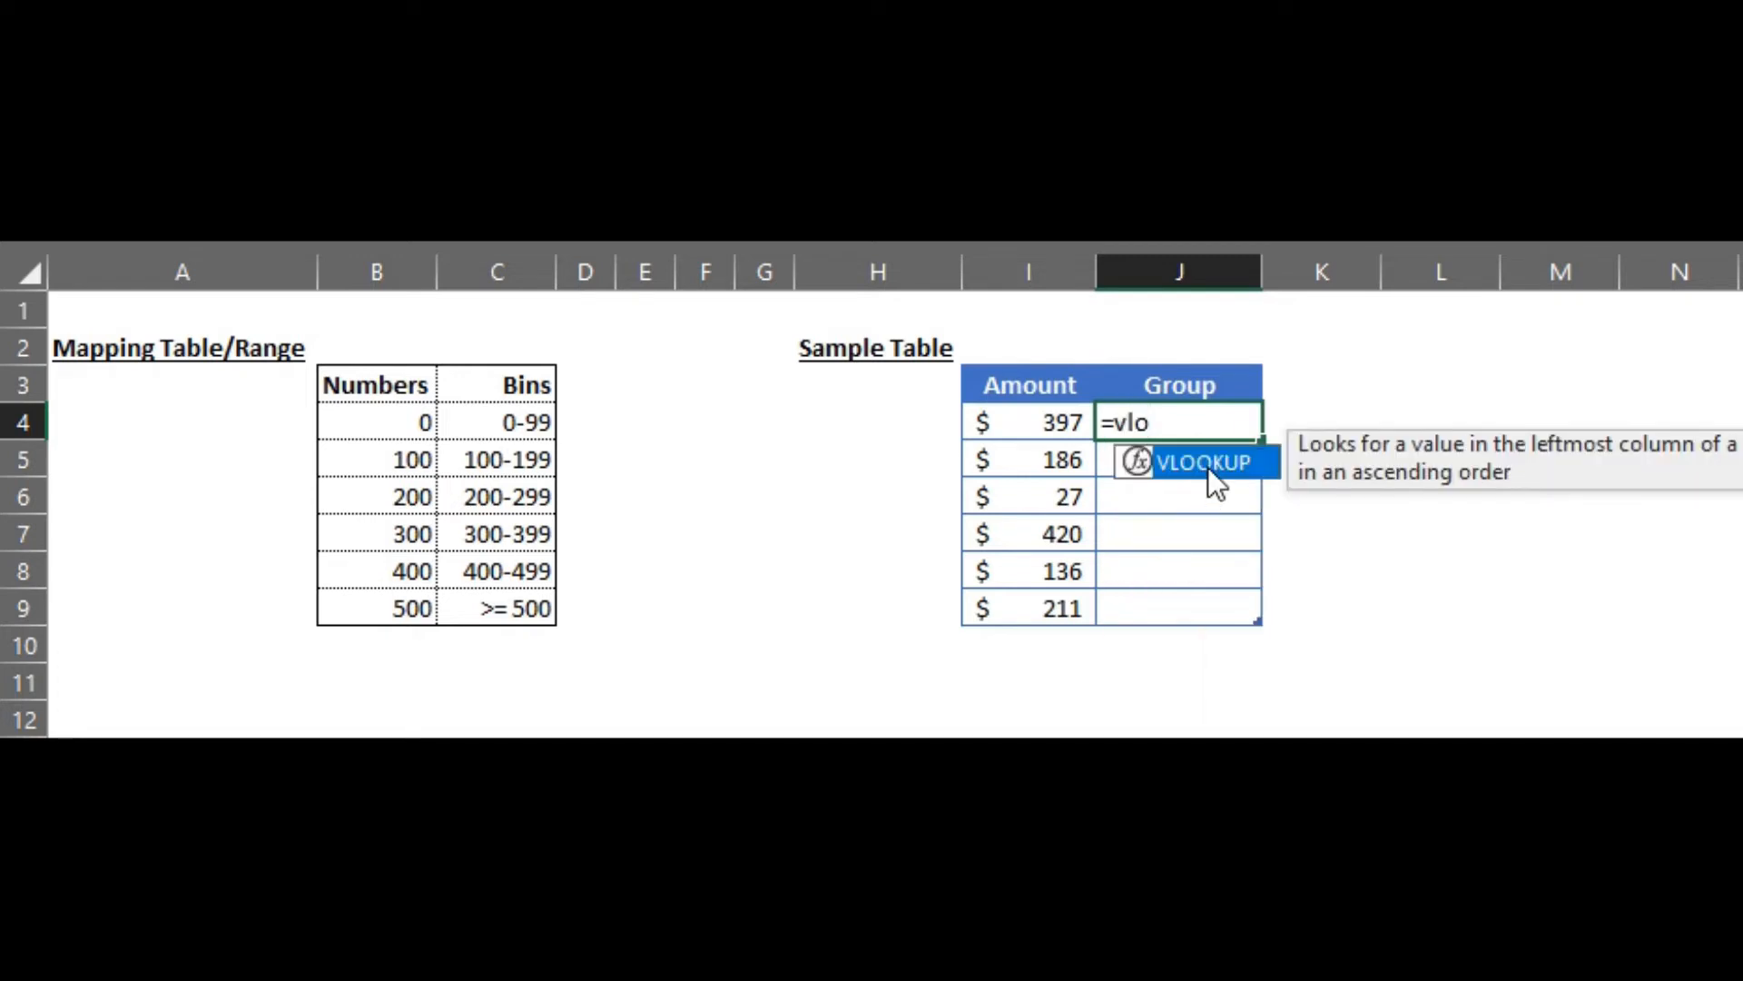
double_click(1204, 463)
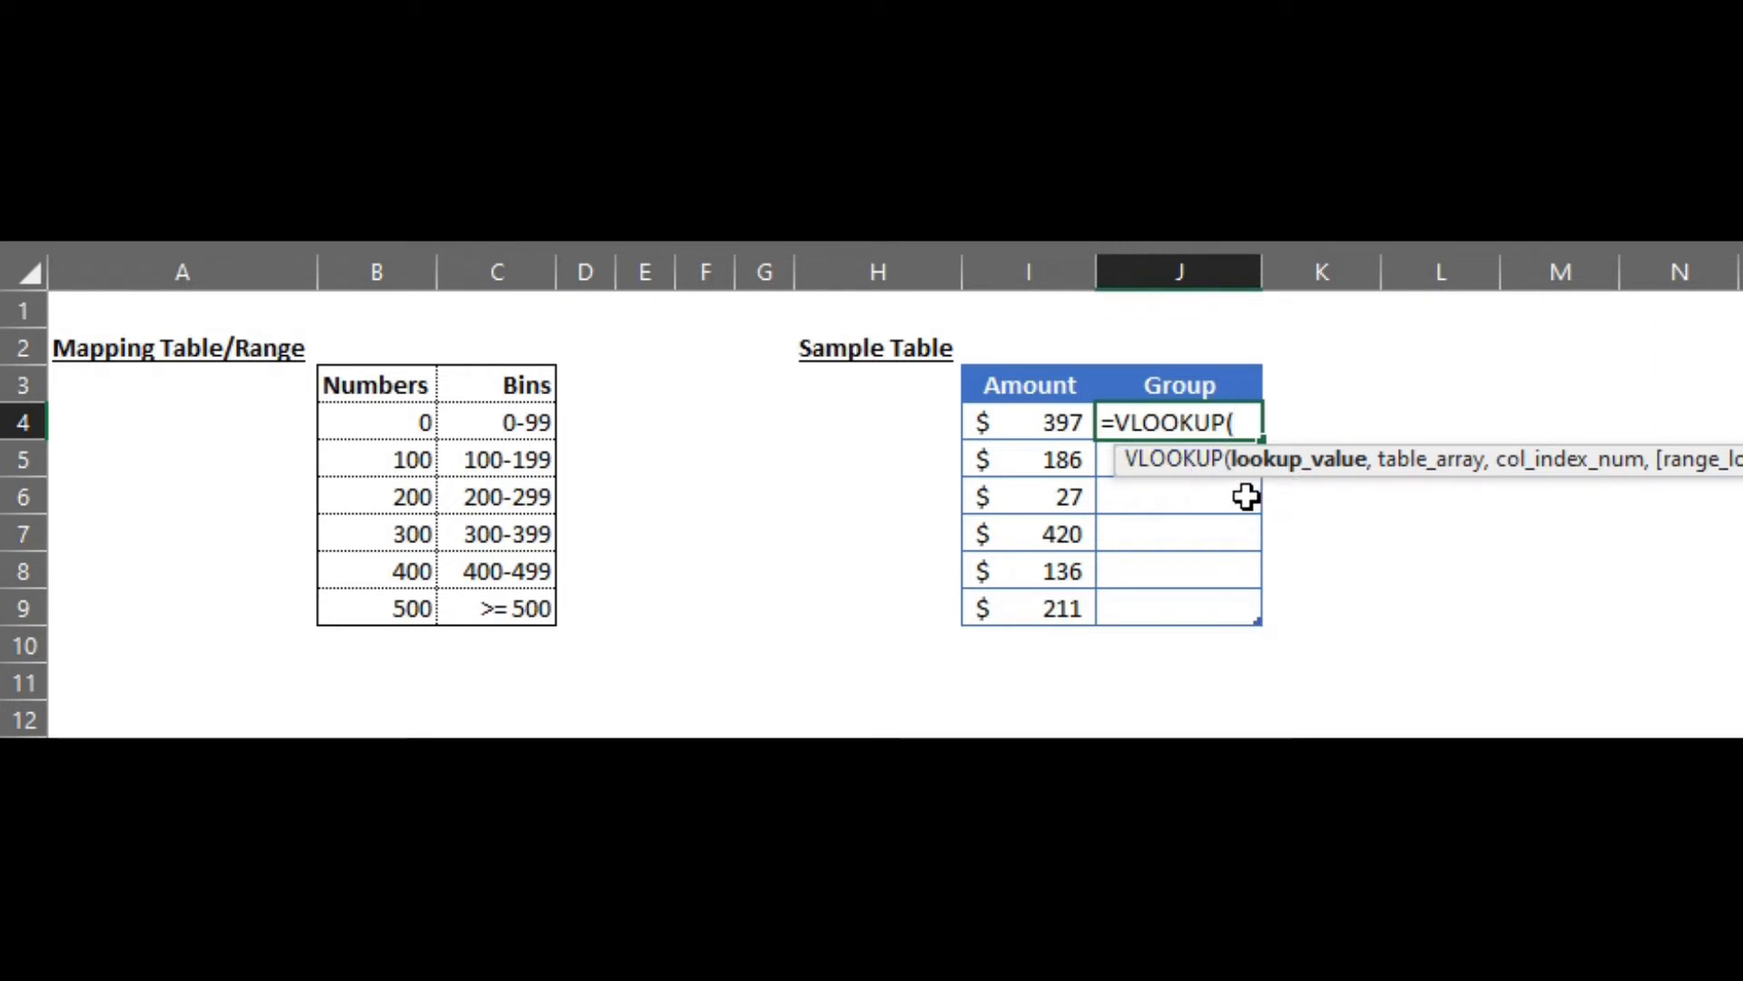
left_click(1023, 424)
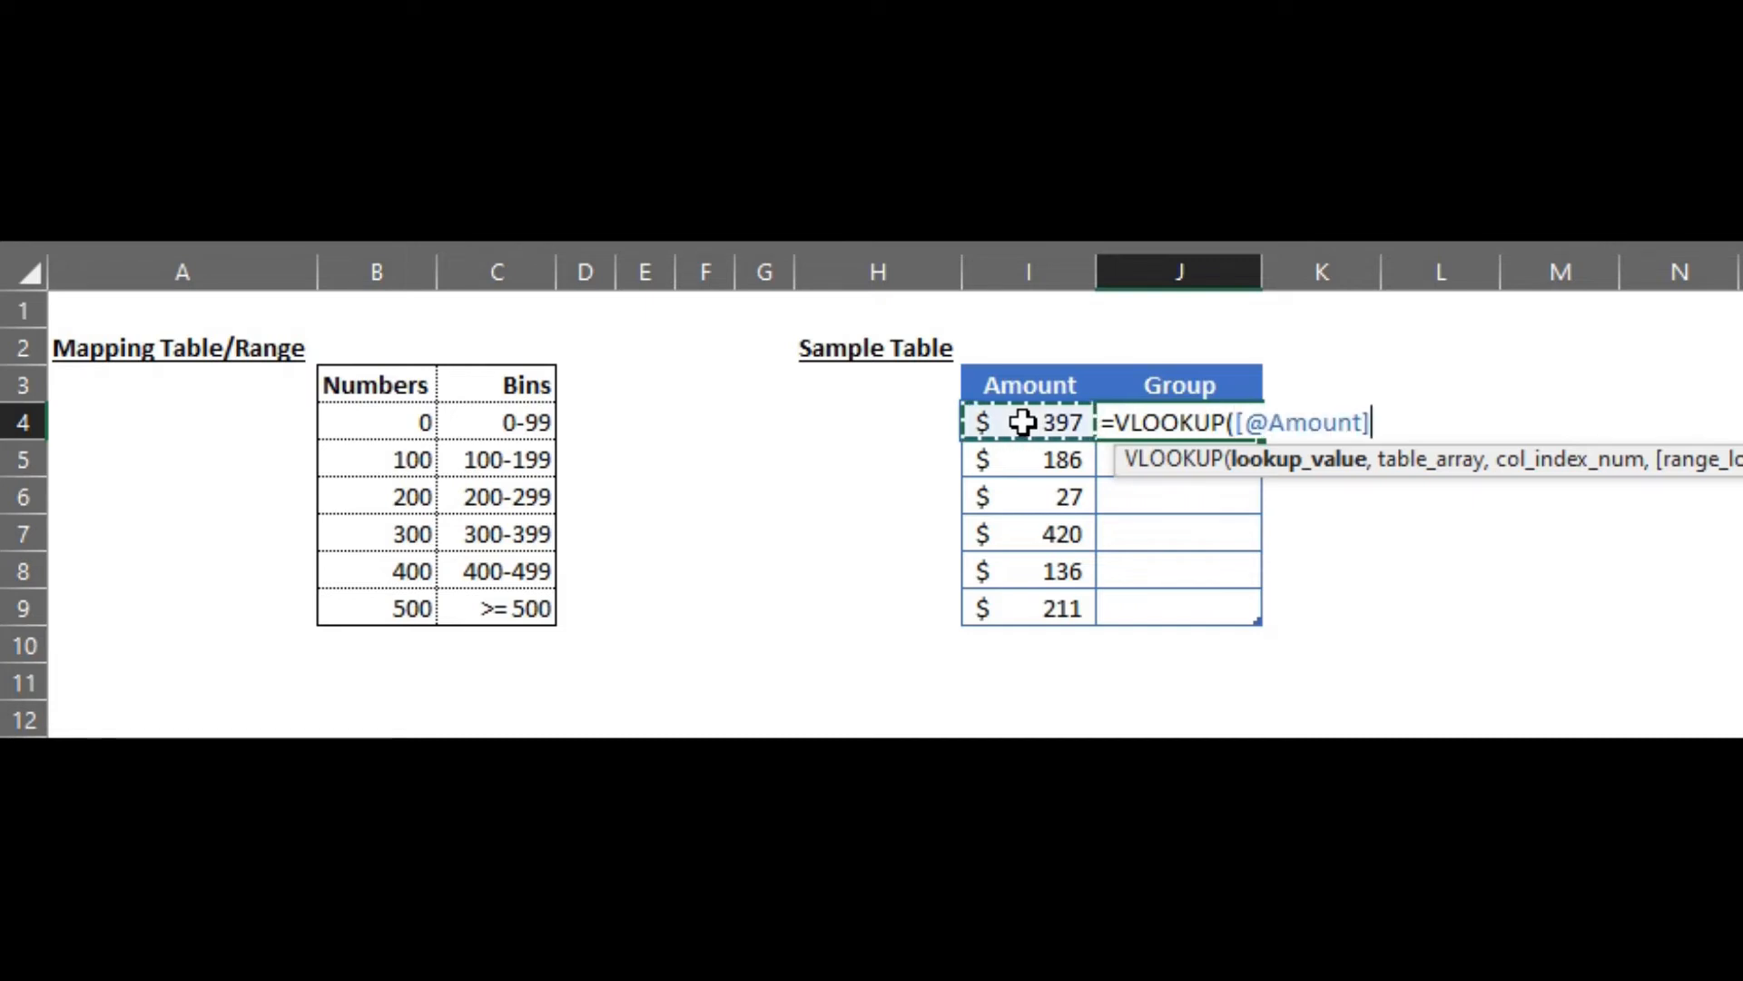
type(",")
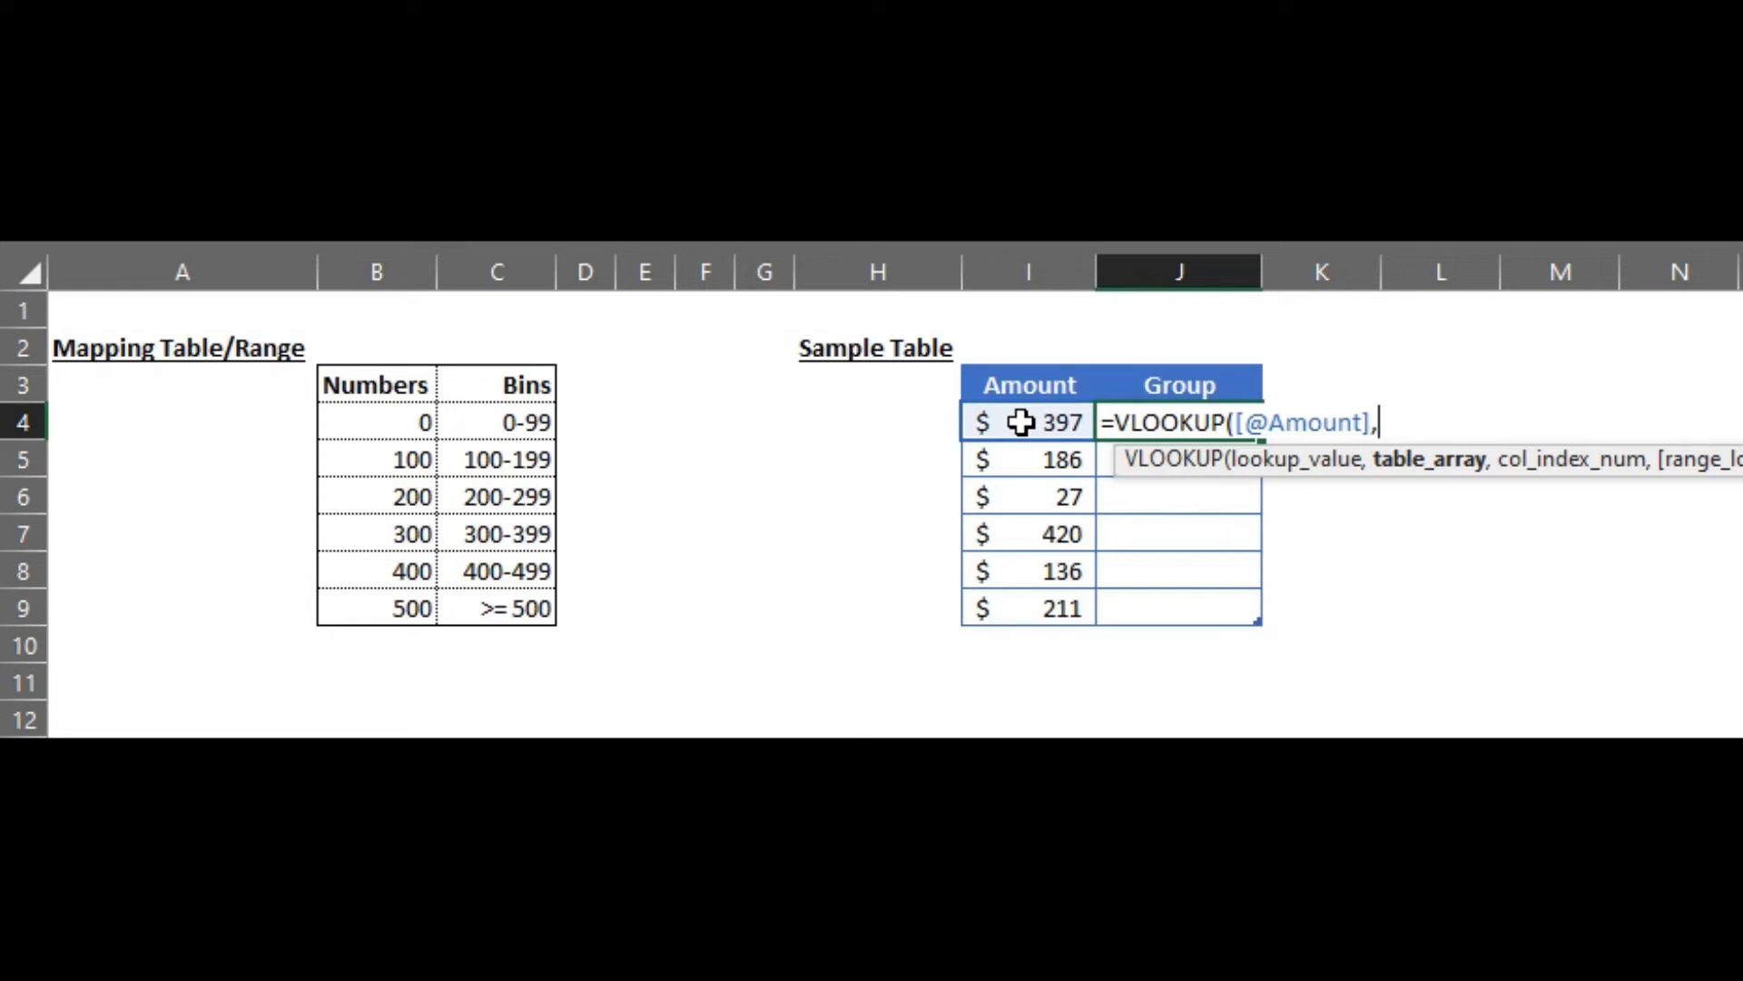
Step: Add the absolute mapping range $B$3:$C$9 and column index 2 as the next arguments
left_click_drag(376, 384, 488, 594)
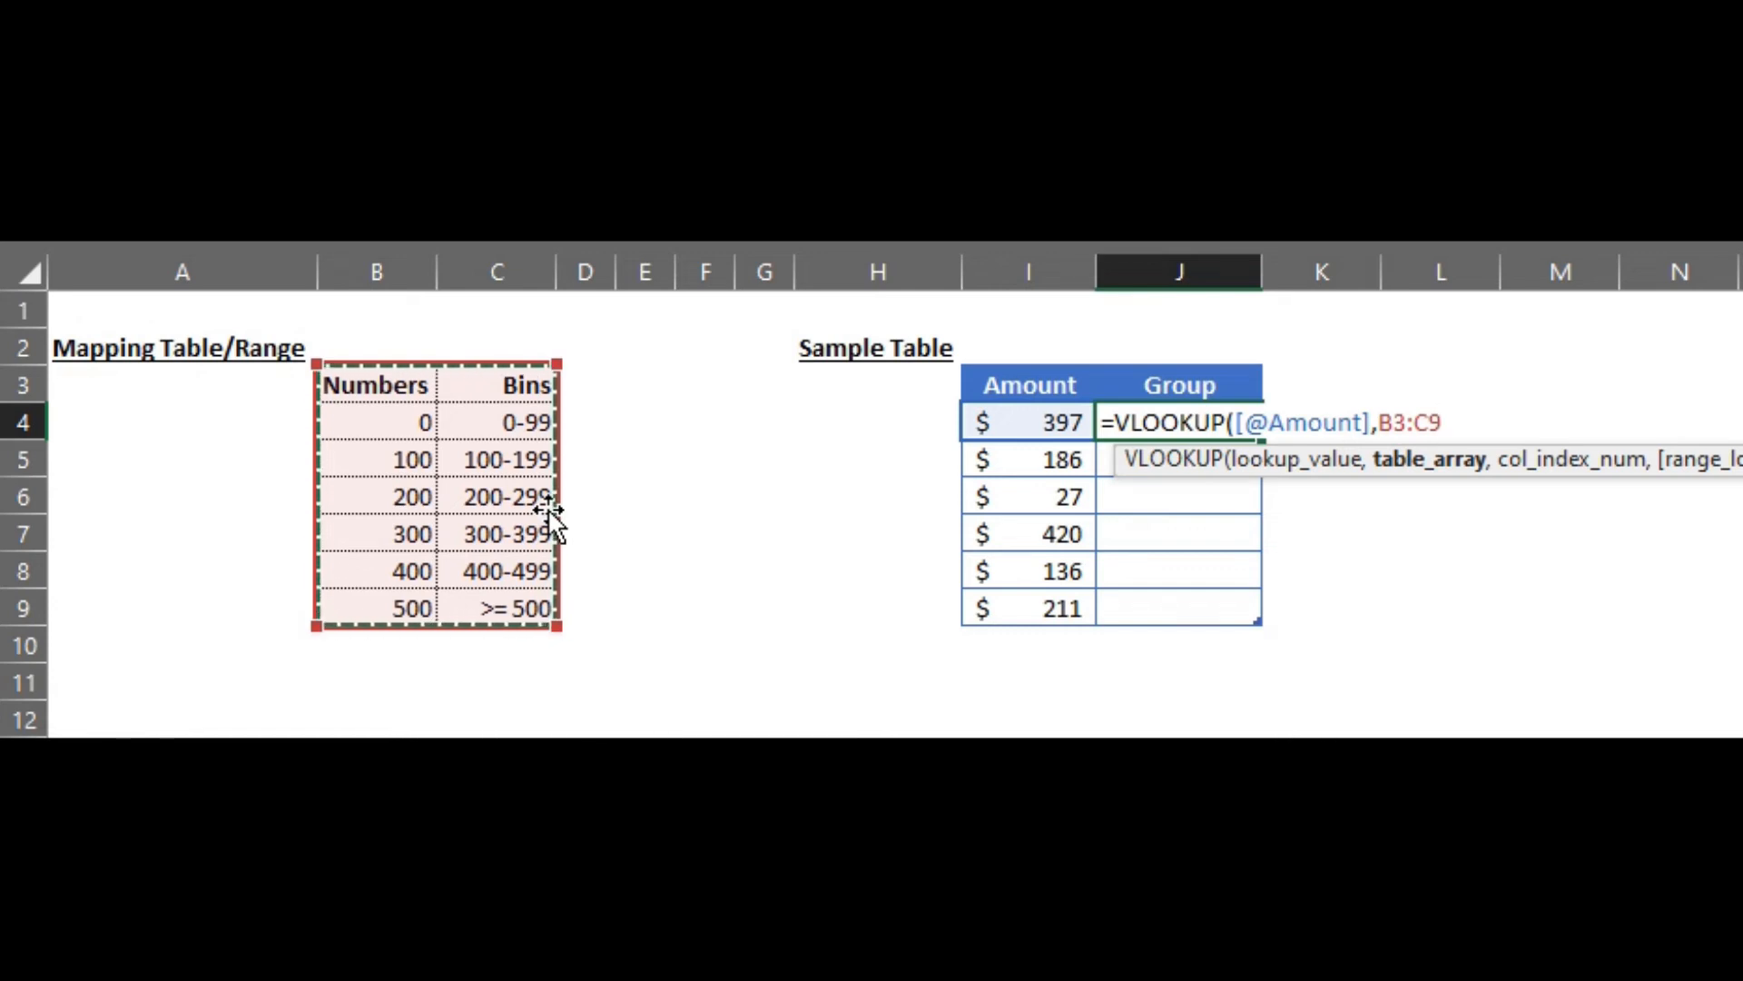
key("F4")
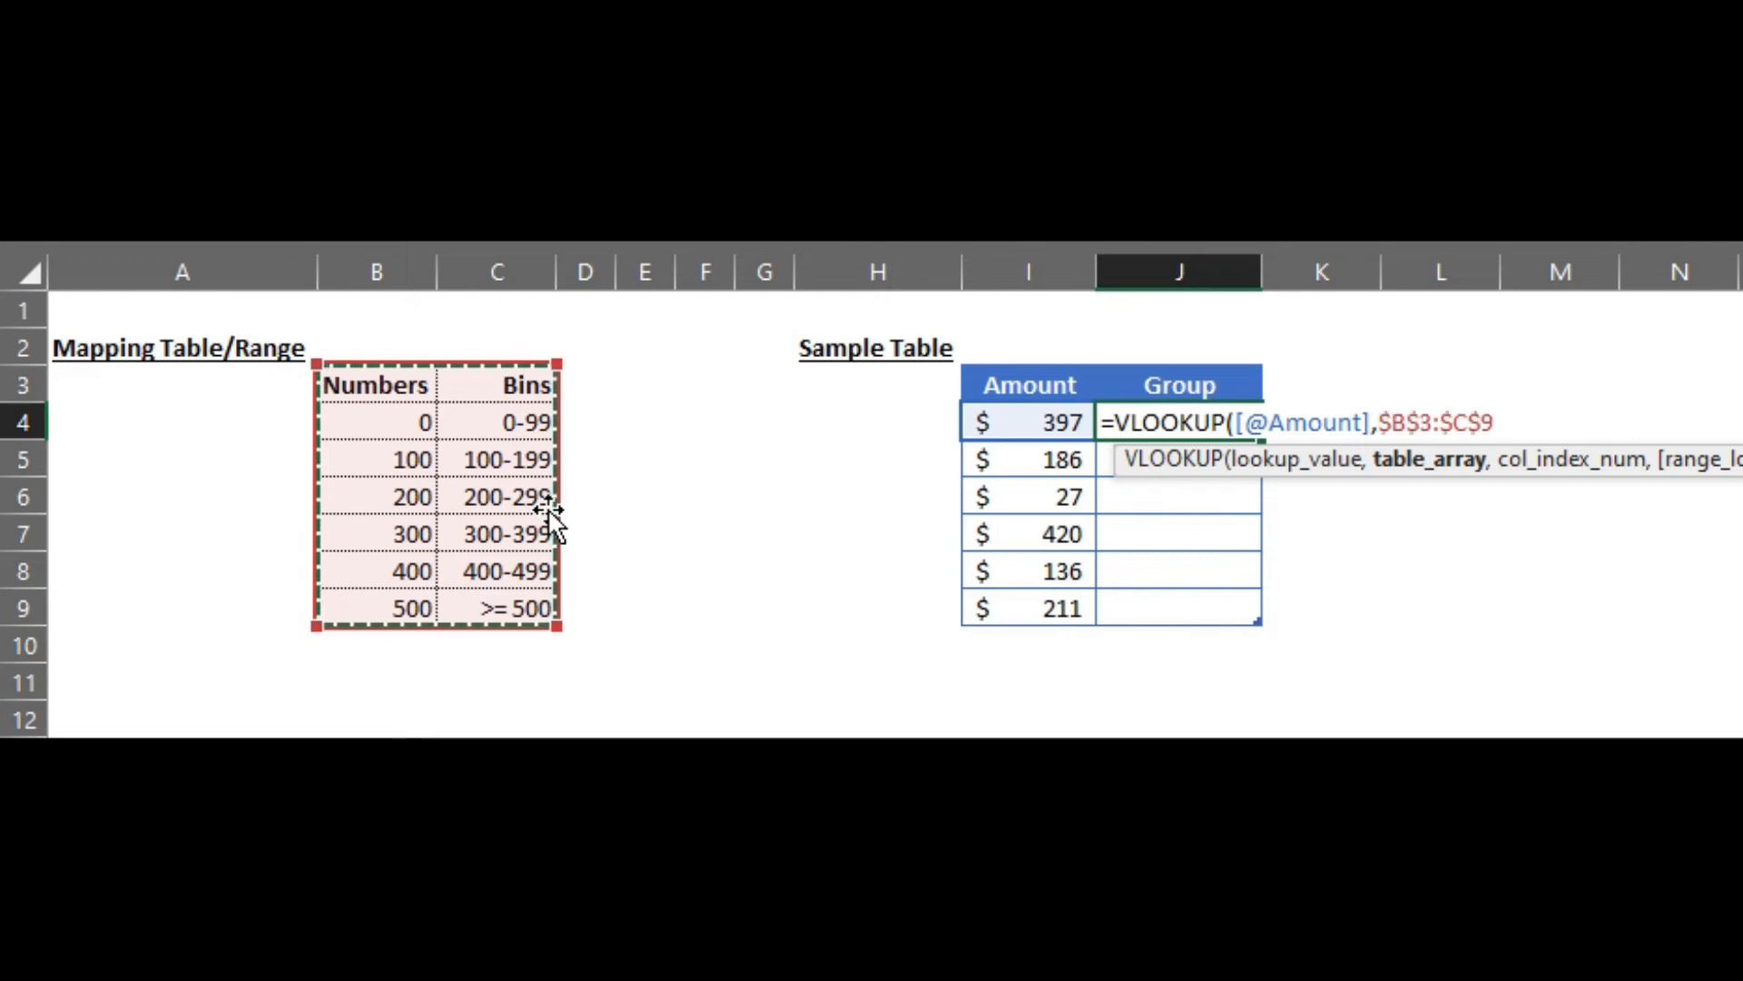
type(",")
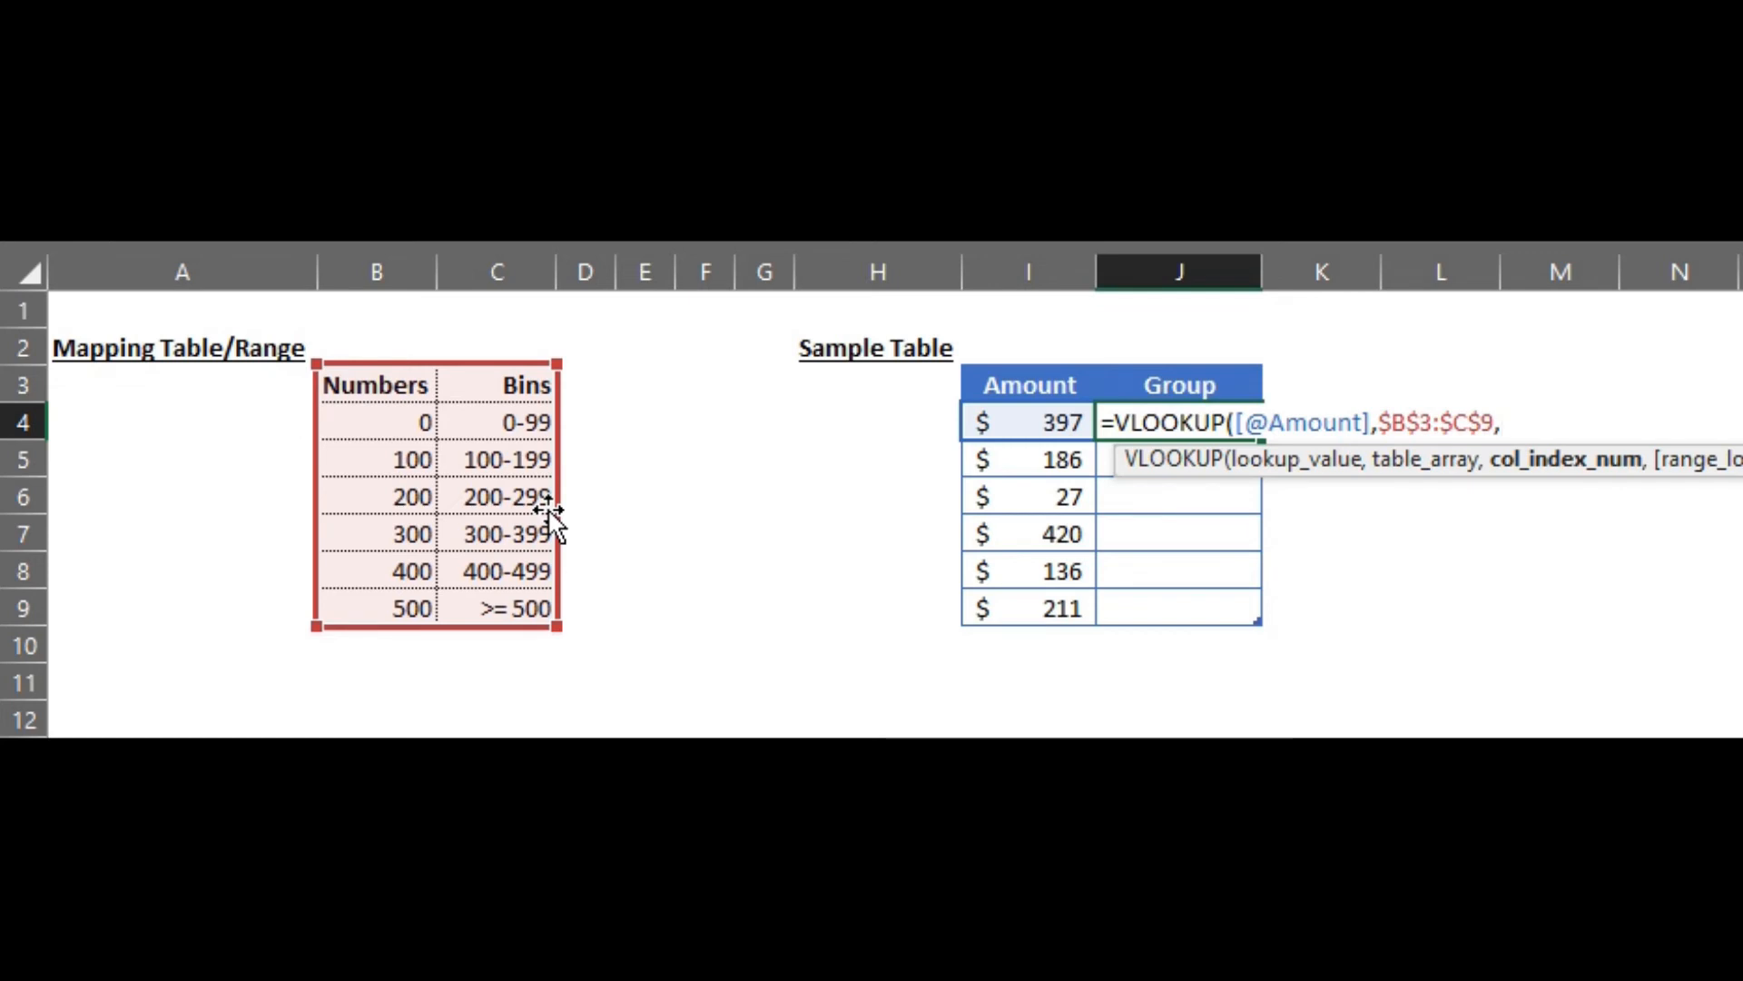
type("2")
type(",")
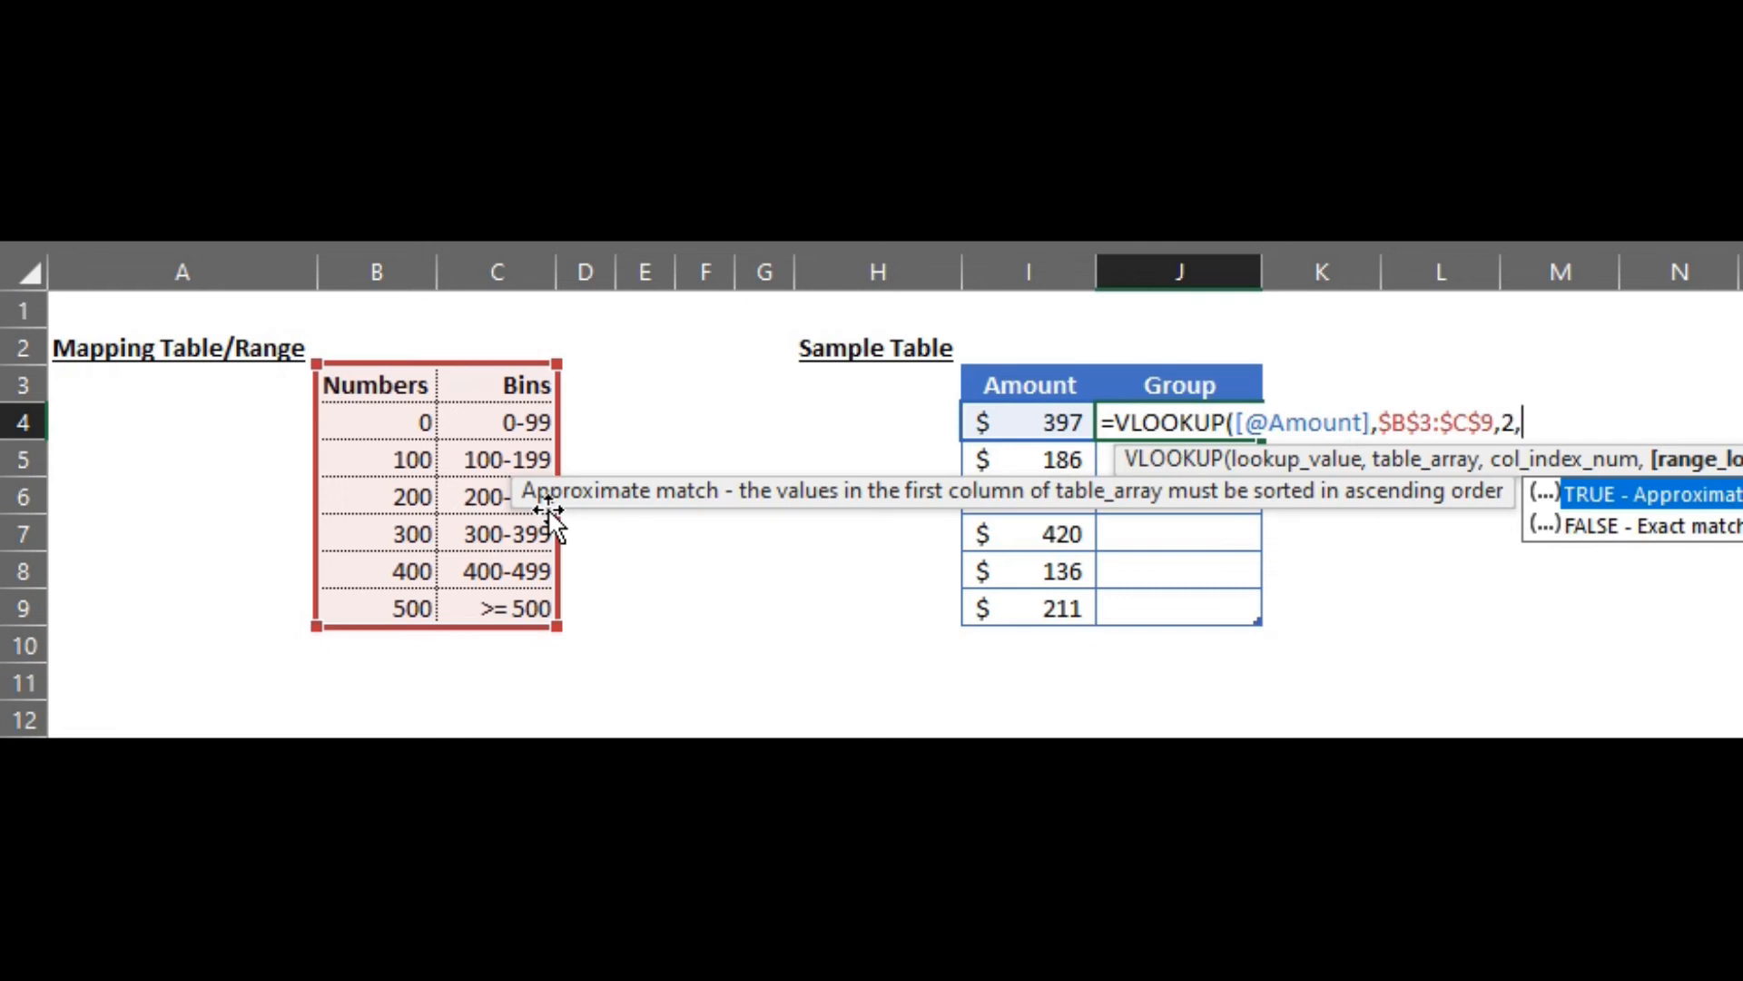
Step: Close the formula with TRUE (approximate match) so the whole Group column fills with bins like 300-399
double_click(1647, 499)
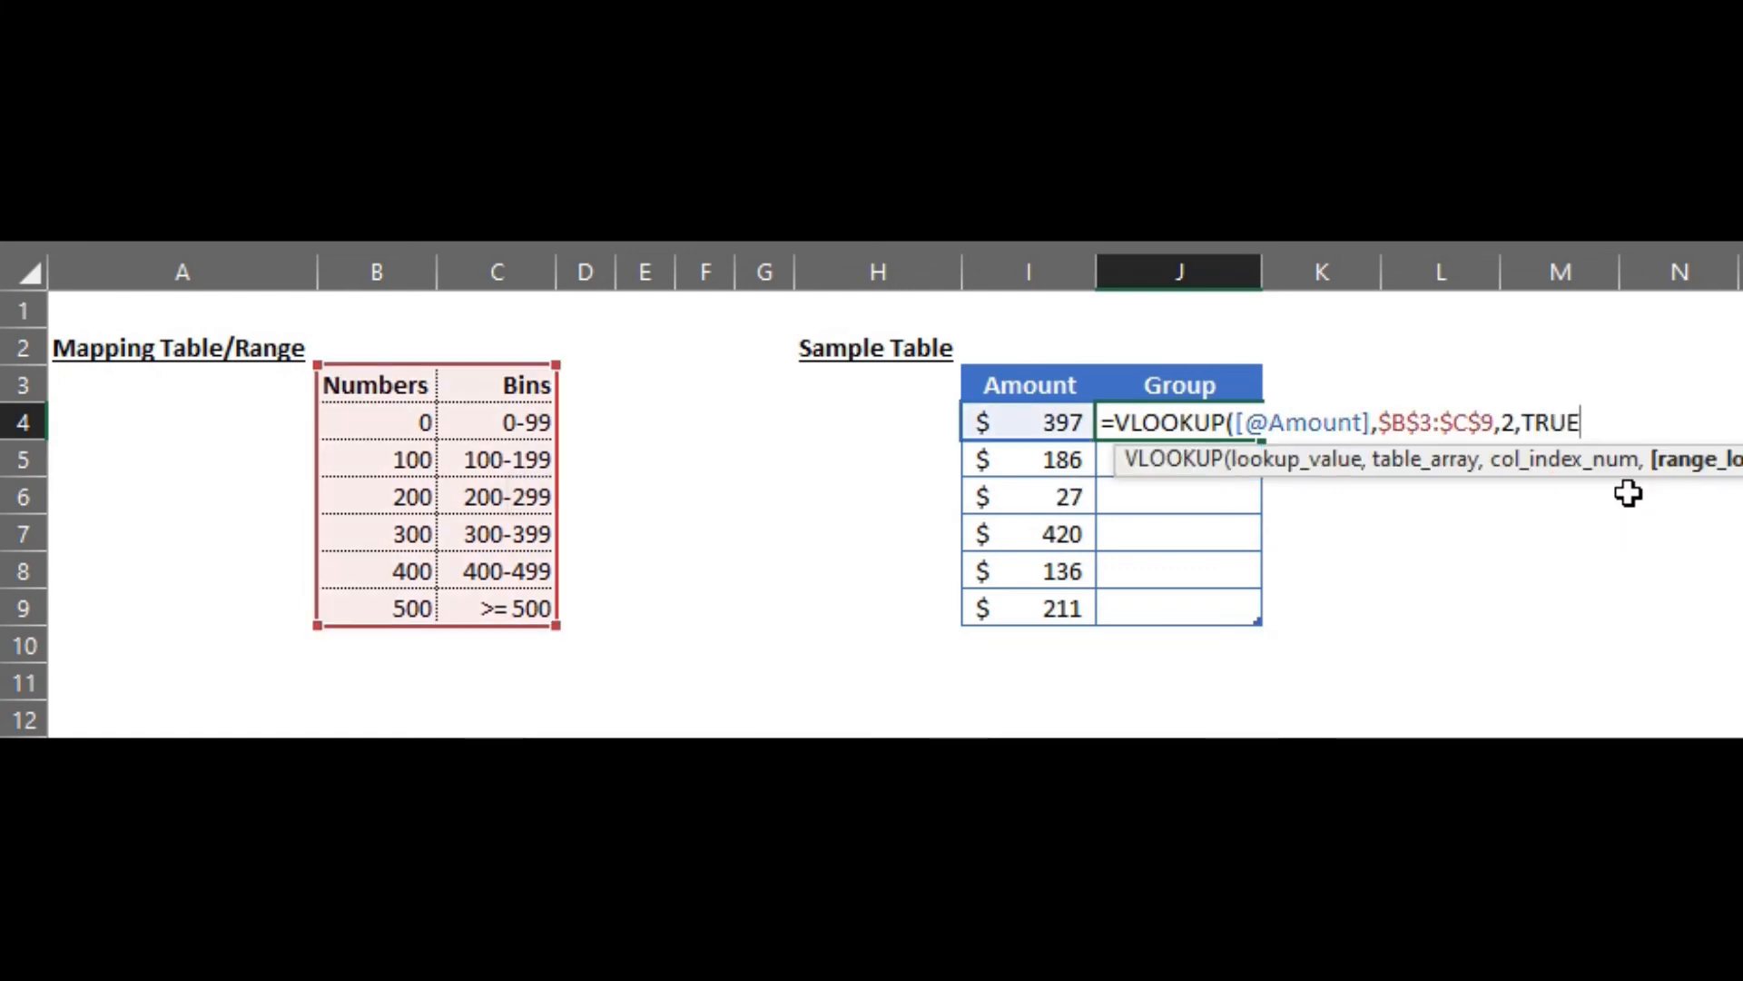
type(")")
key("Return")
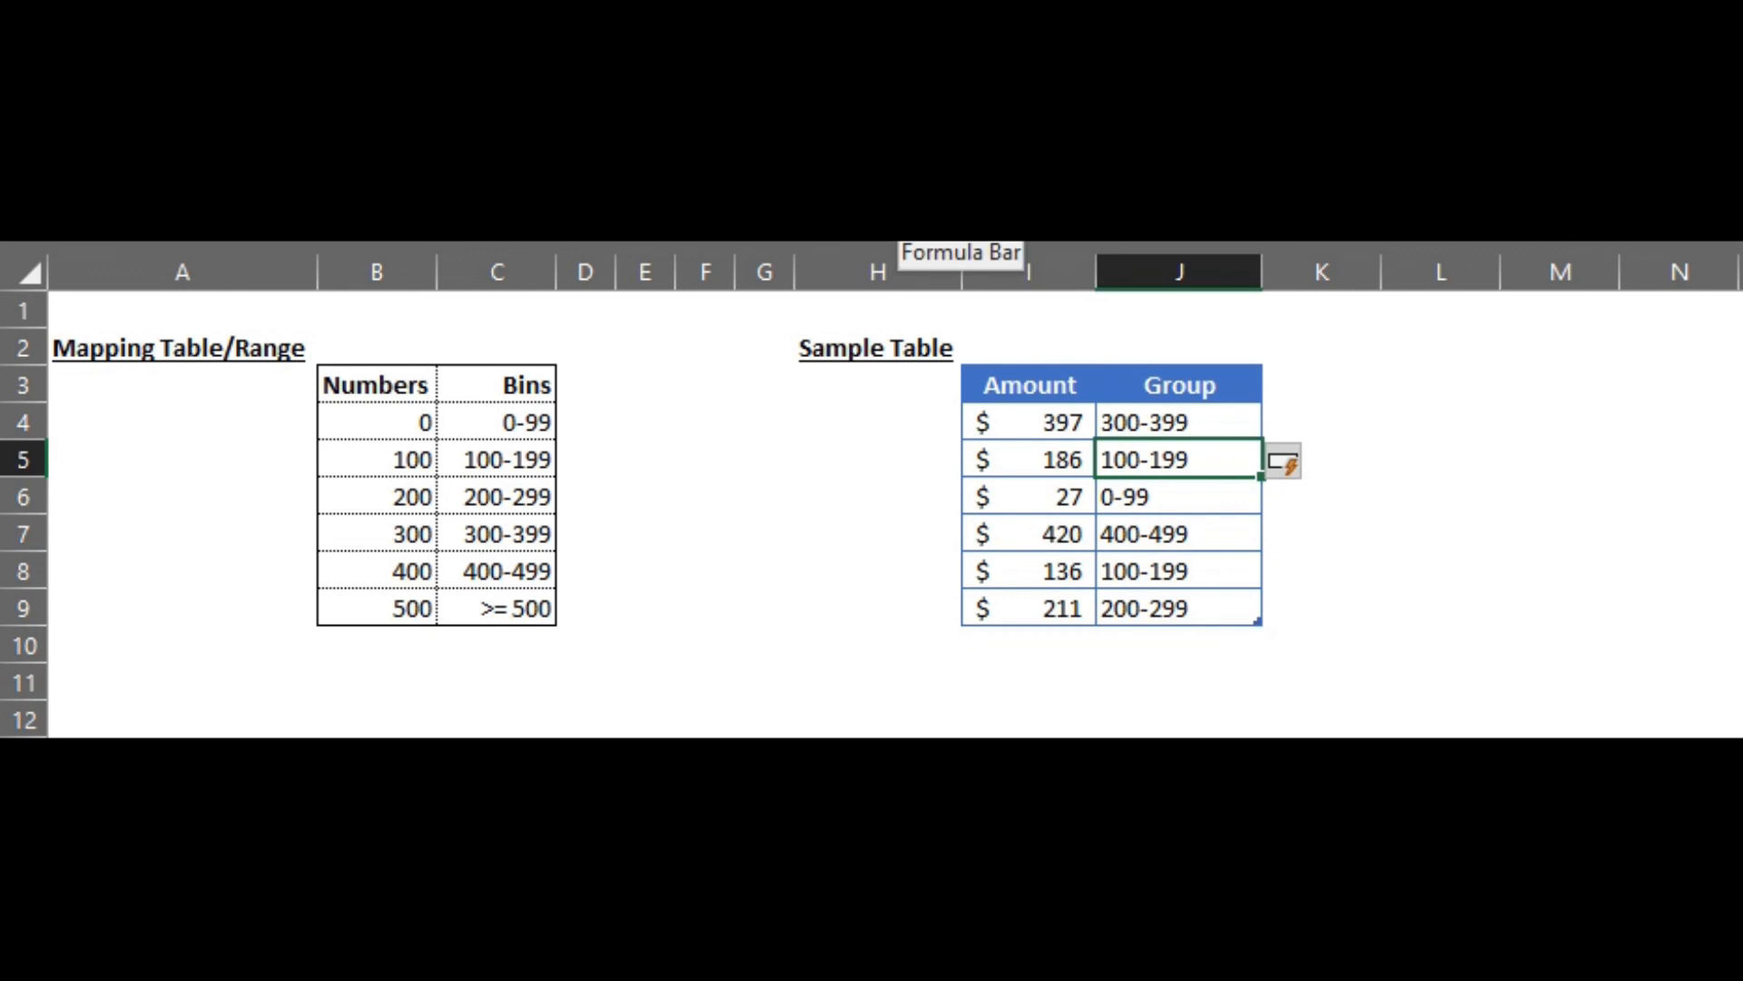
Step: Edit J5's formula to end with 1 instead of TRUE, still returning 100-199
key("F2")
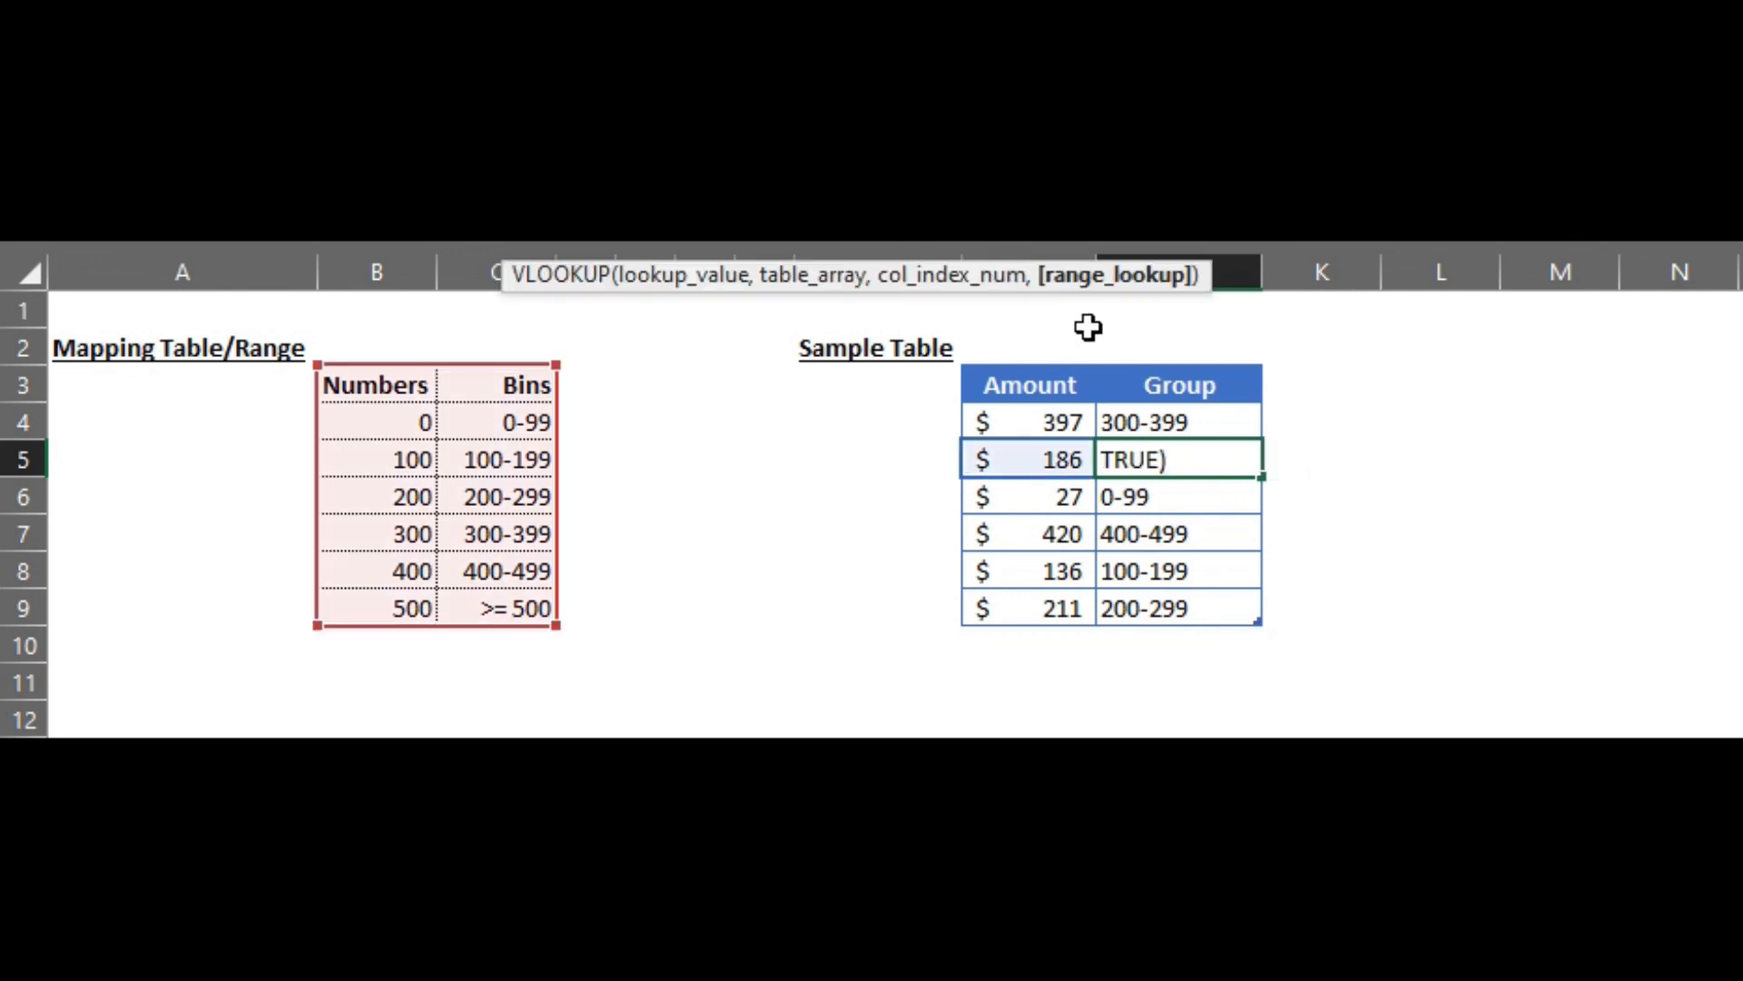
type("1")
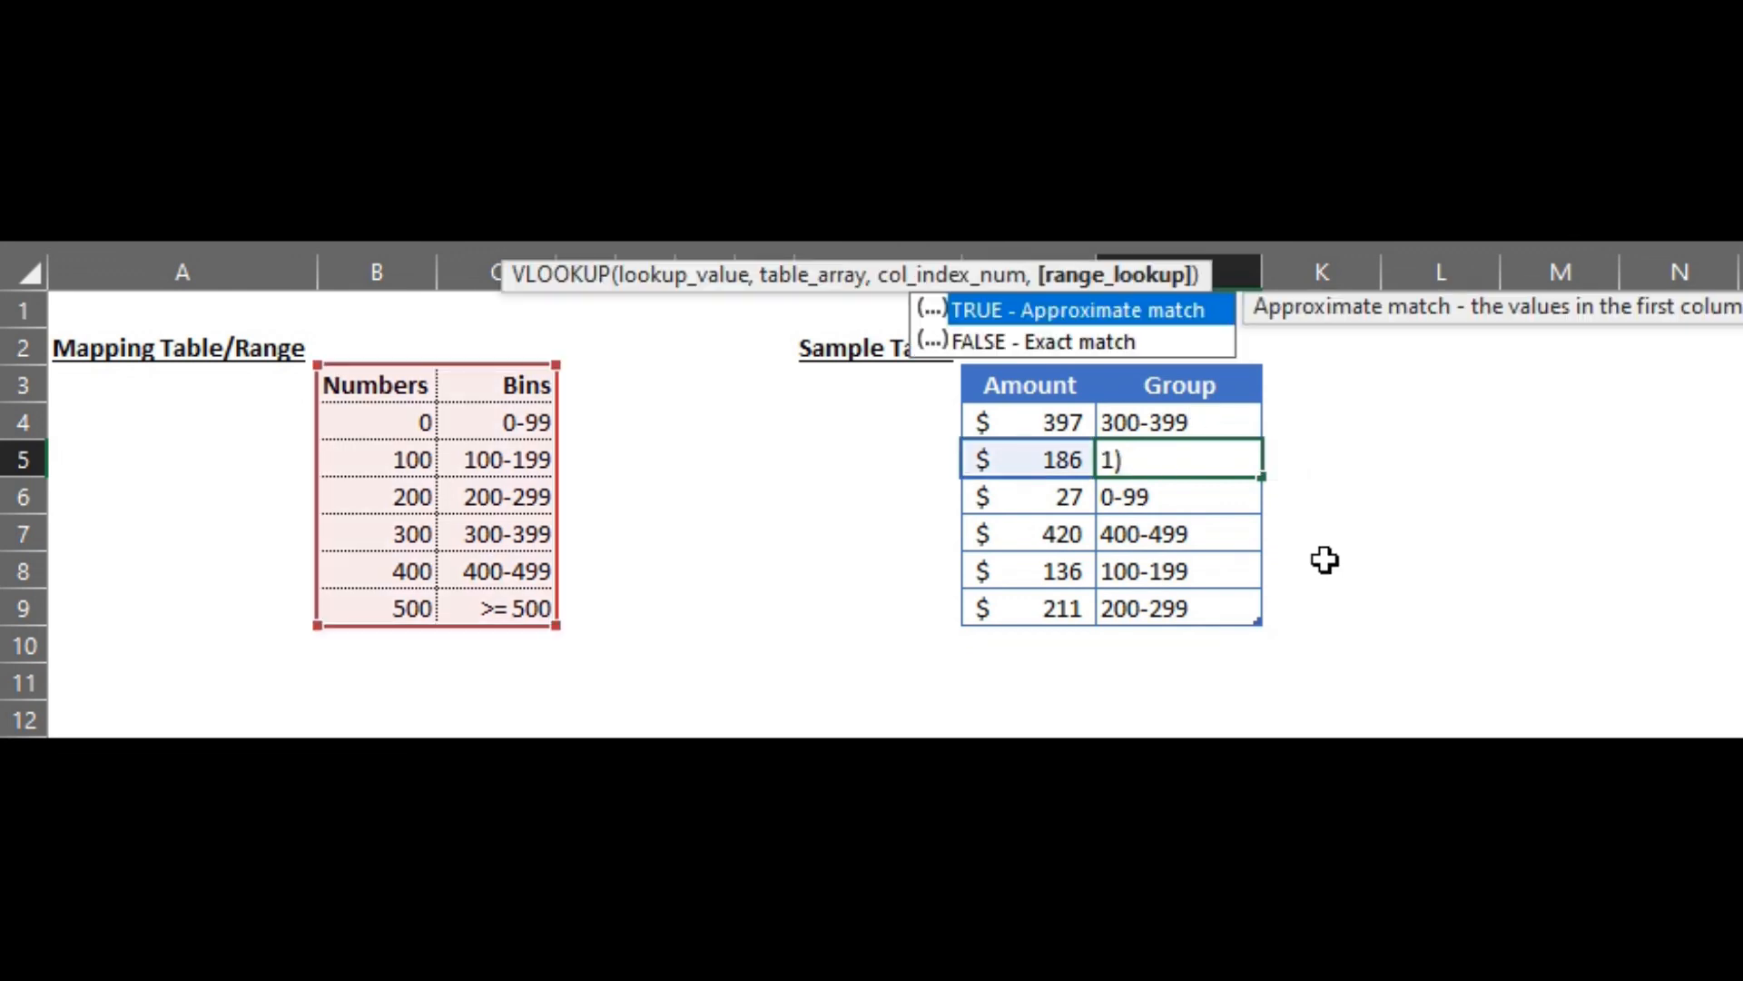
key("Return")
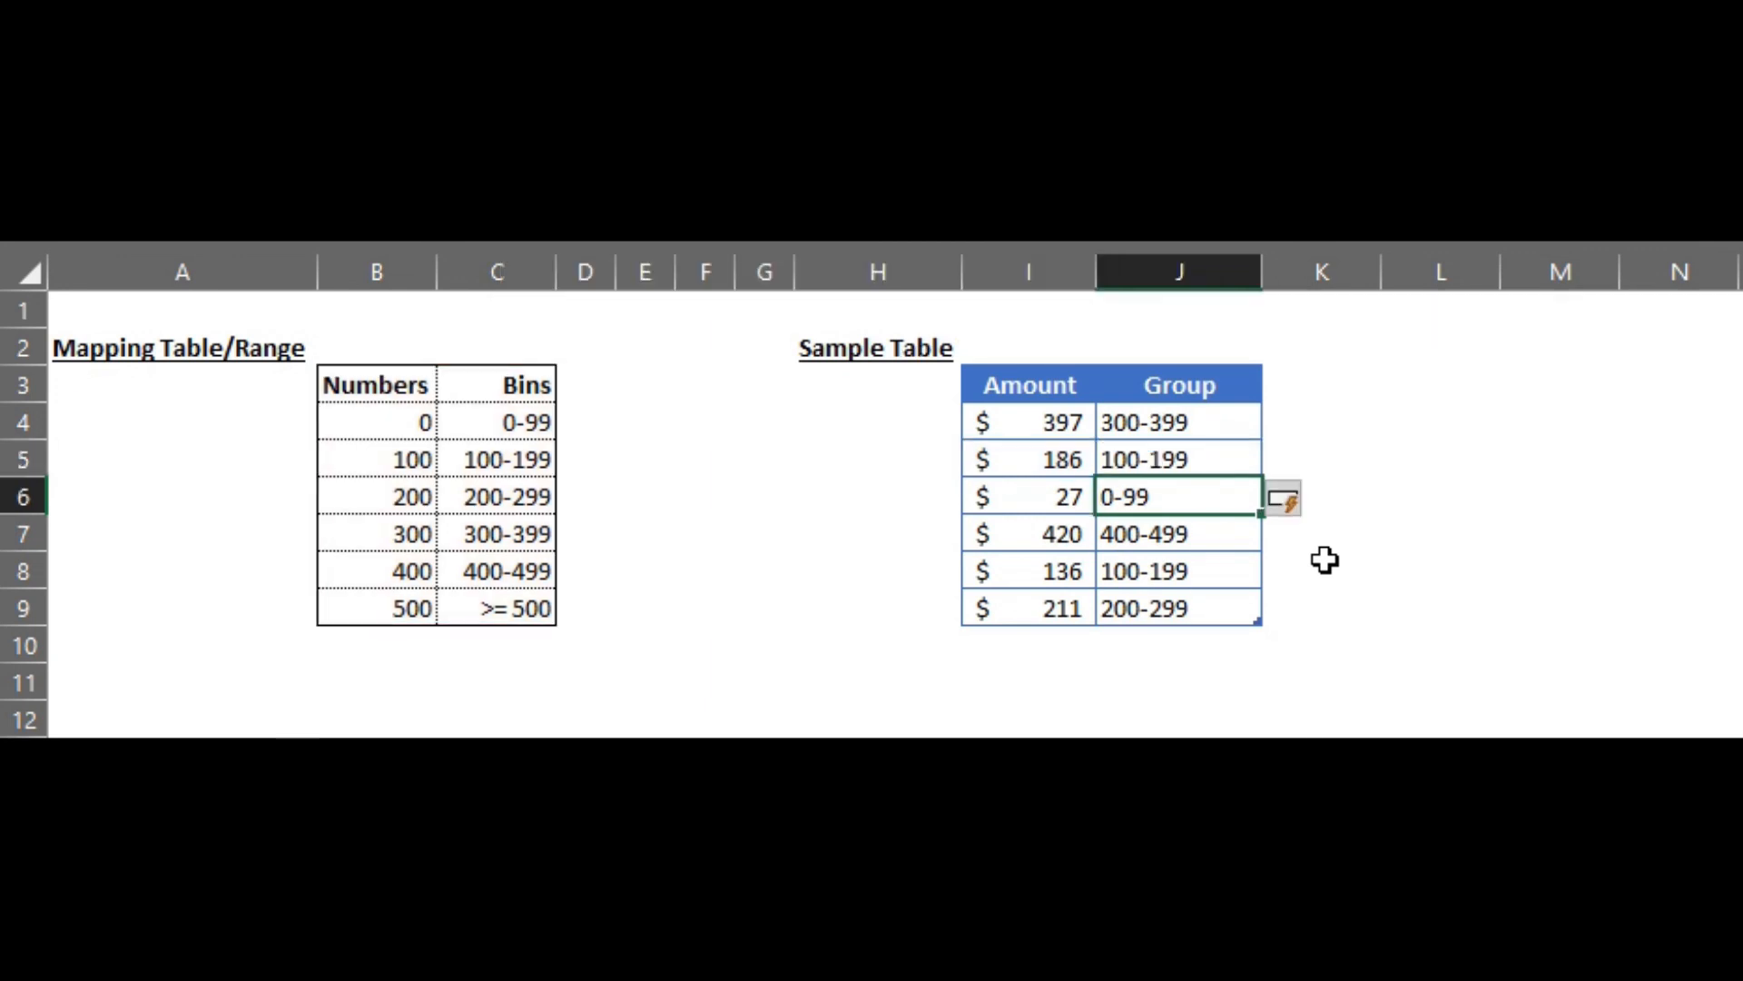